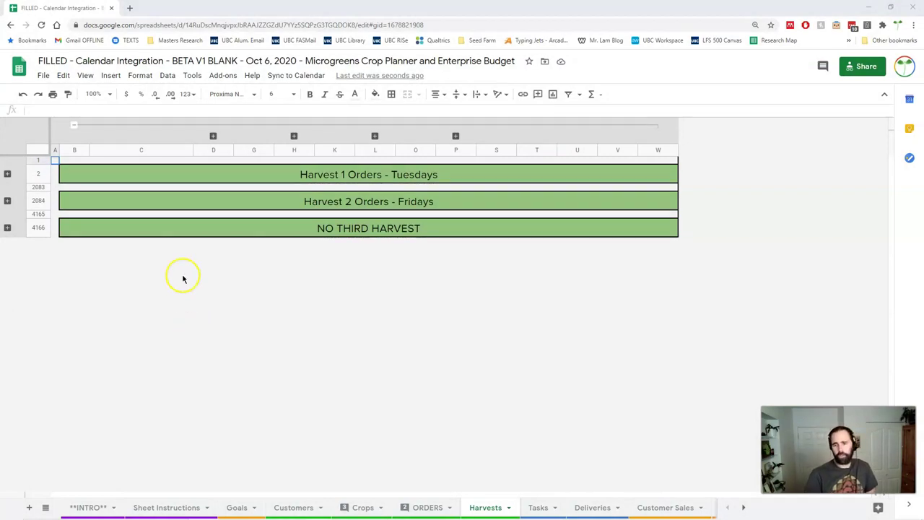
Step: Expand the Harvest 1 Orders - Tuesdays section and its Tue, Nov. 3 crop packing summary
{"action": "left_click", "coordinate": [8, 175]}
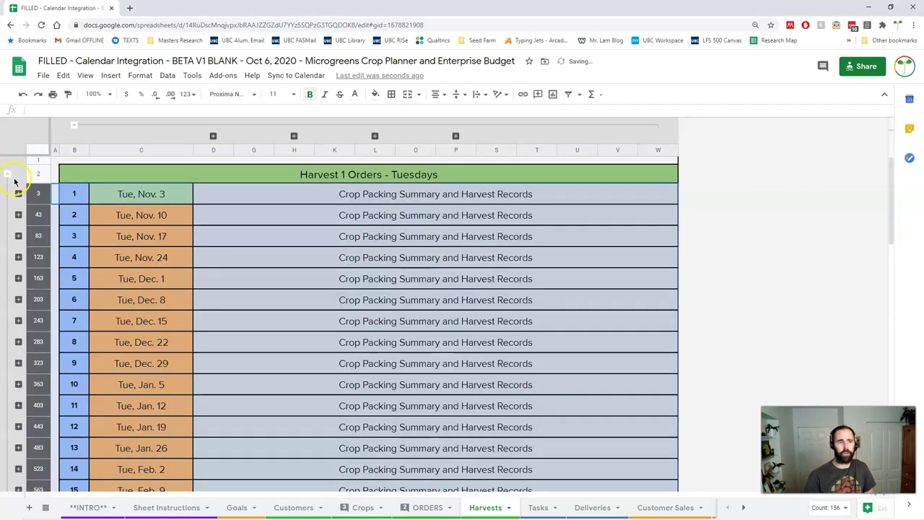
{"action": "left_click", "coordinate": [19, 194]}
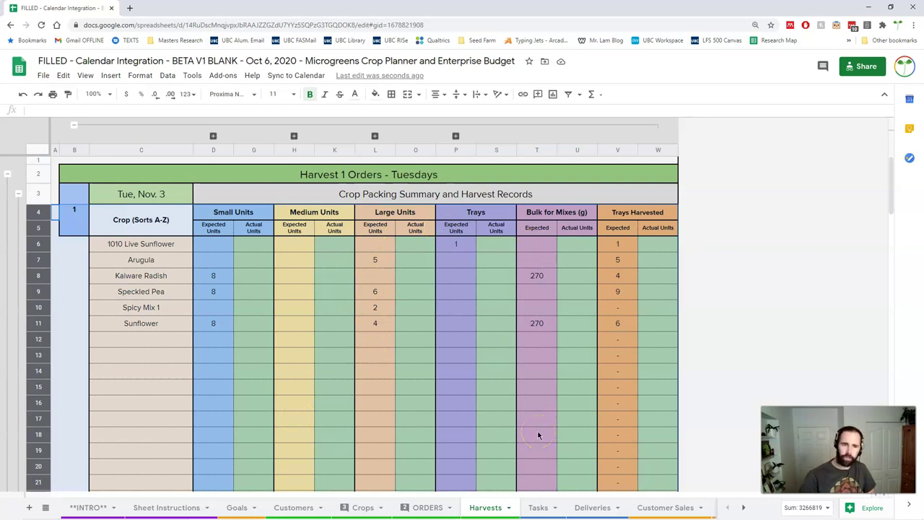
Step: Enter 8 as the actual small units for Kaiware Radish, Speckled Pea and Sunflower in the Tue, Nov. 3 harvest
{"action": "left_click", "coordinate": [251, 282]}
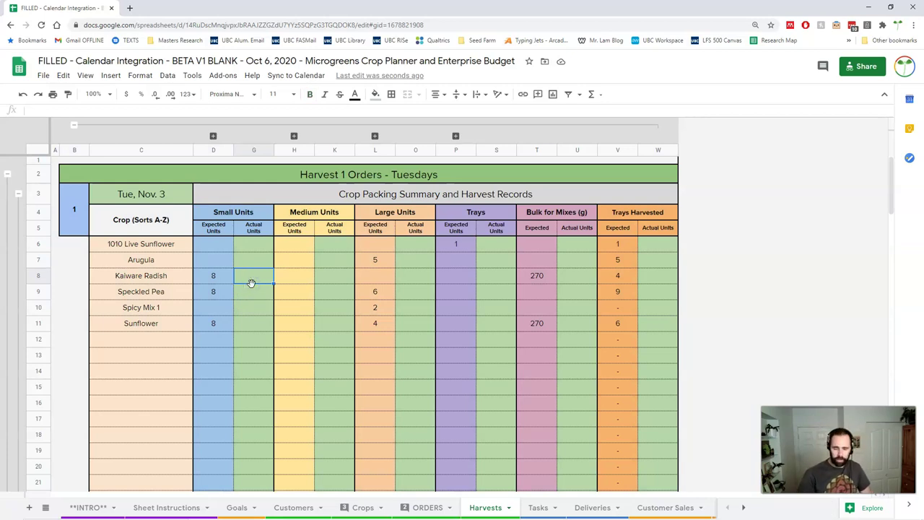
{"action": "type", "text": "8"}
{"action": "key", "text": "Return"}
{"action": "key", "text": "Down"}
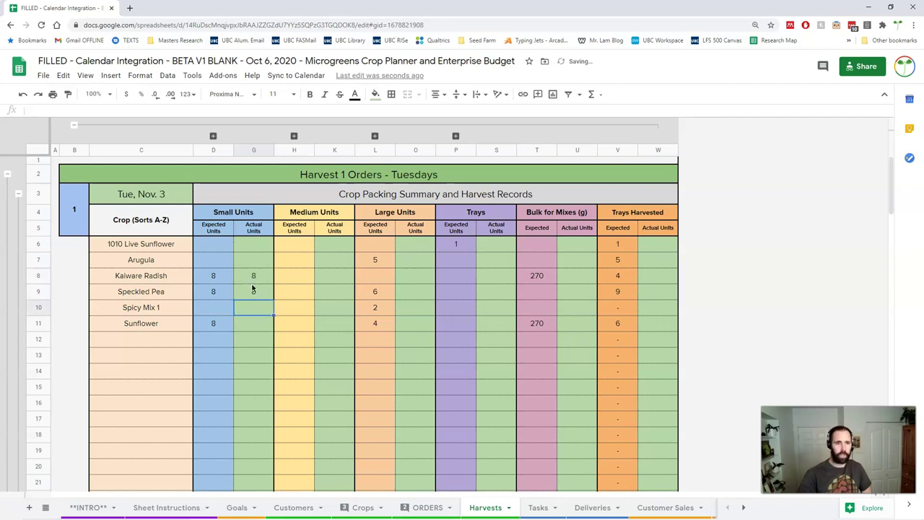
{"action": "key", "text": "Down"}
{"action": "type", "text": "8"}
{"action": "key", "text": "Return"}
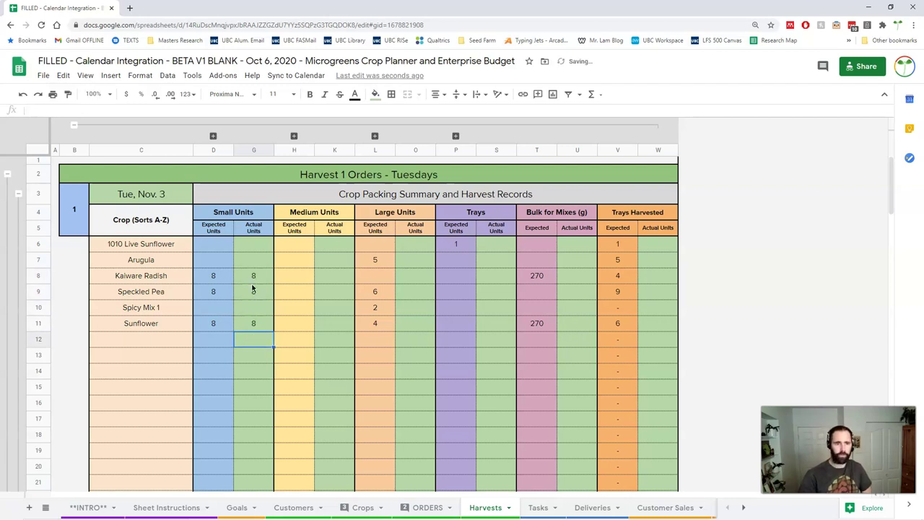
Step: Clear the actual small units of the crops from Kaiware Radish through Sunflower
{"action": "left_click", "coordinate": [408, 259]}
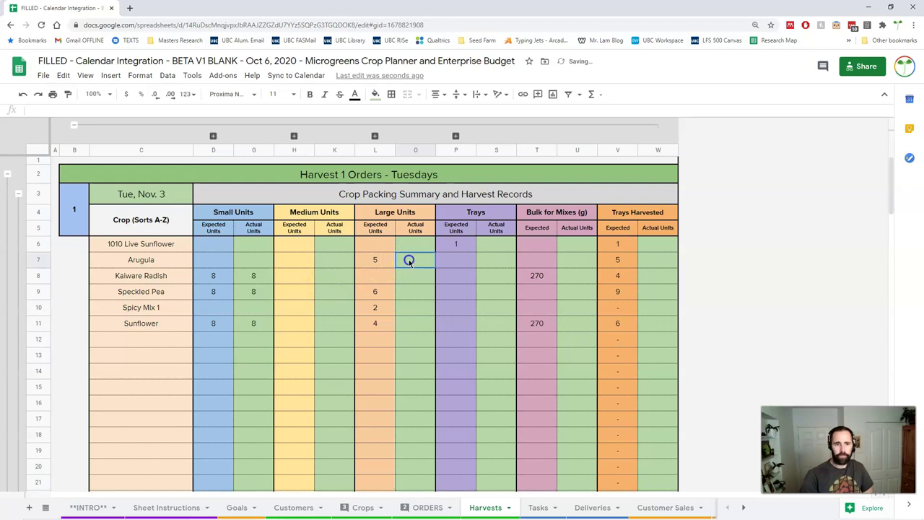
{"action": "left_click_drag", "start_coordinate": [251, 283], "coordinate": [252, 330]}
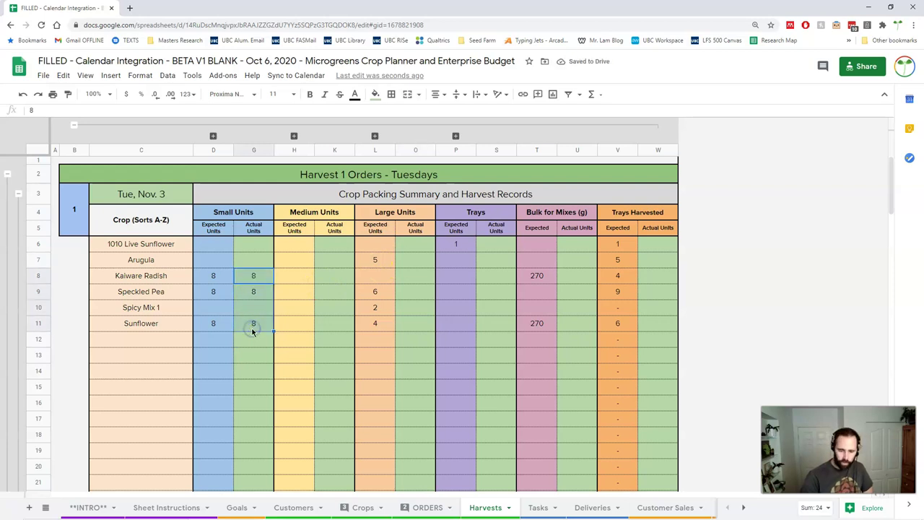
{"action": "key", "text": "Delete"}
{"action": "left_click", "coordinate": [373, 310]}
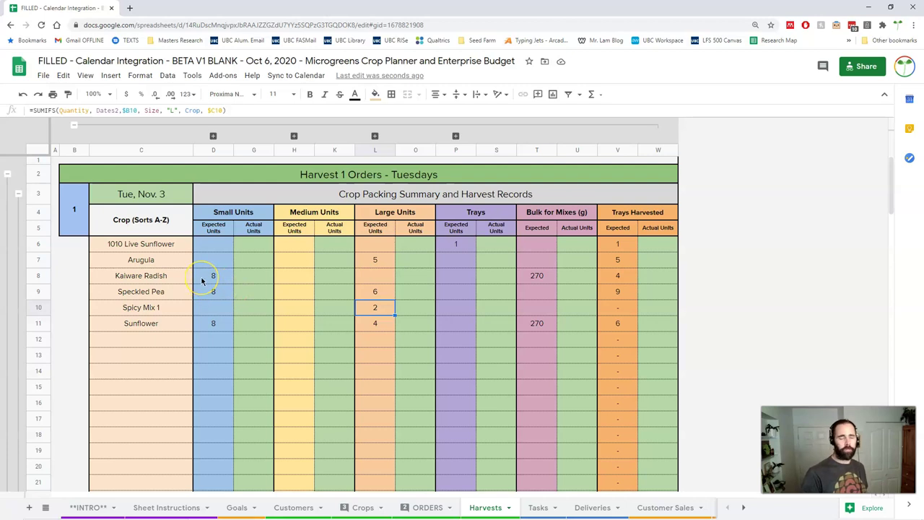
Step: Record 4 actual small units for Kaiware Radish
{"action": "left_click", "coordinate": [243, 282]}
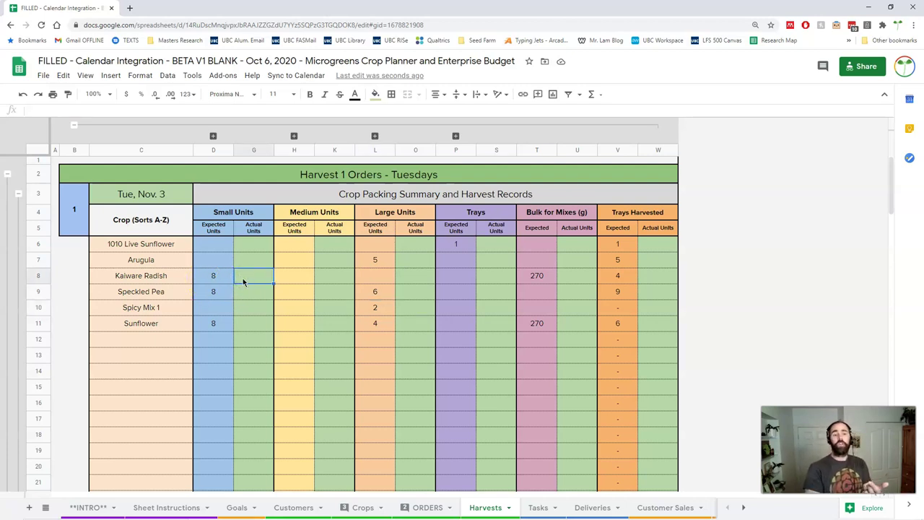
{"action": "type", "text": "4"}
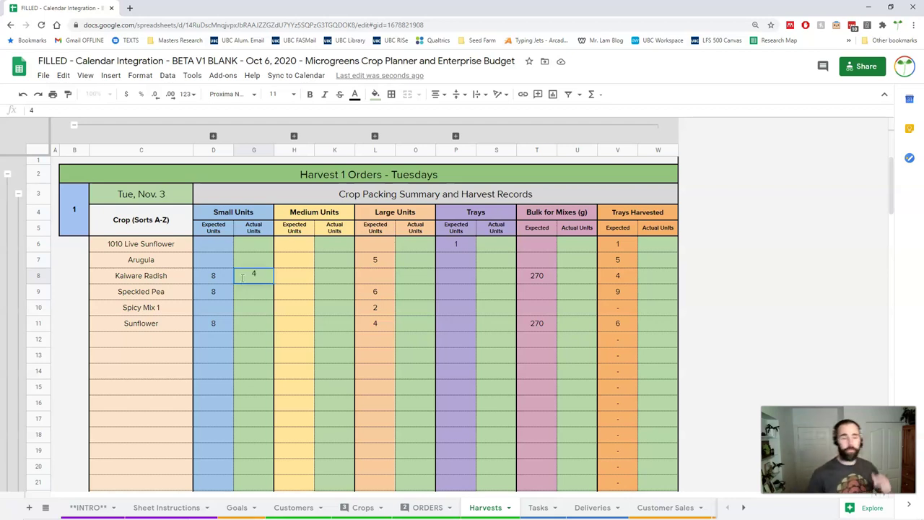
{"action": "key", "text": "Return"}
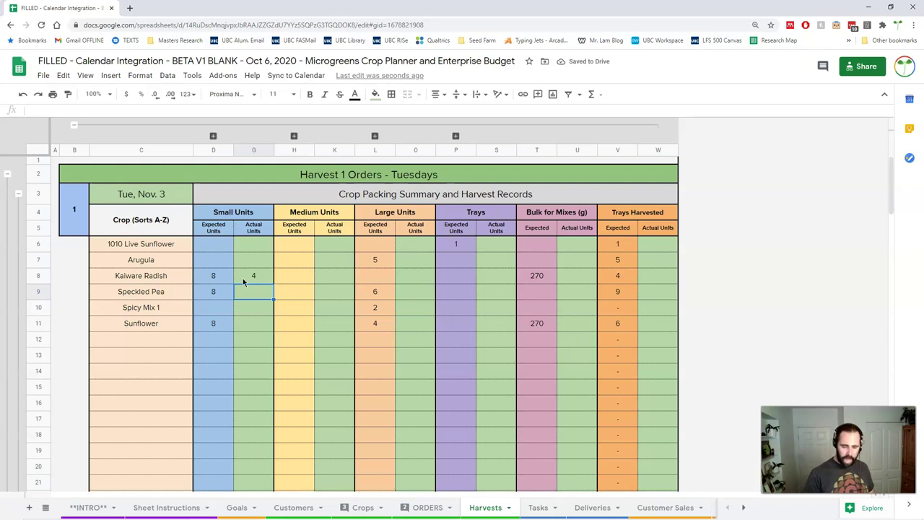
Step: Examine the Kaiware Radish row across to its expected and actual bulk quantities for mixes
{"action": "key", "text": "Up"}
{"action": "key", "text": "Right"}
{"action": "key", "text": "Right"}
{"action": "key", "text": "Right"}
{"action": "key", "text": "Right"}
{"action": "key", "text": "Right"}
{"action": "key", "text": "Right"}
{"action": "key", "text": "Right"}
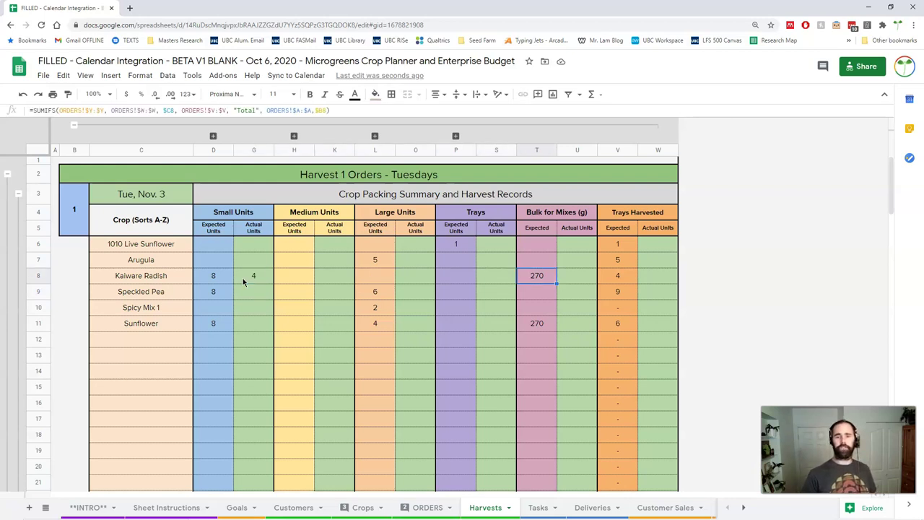
{"action": "key", "text": "Right"}
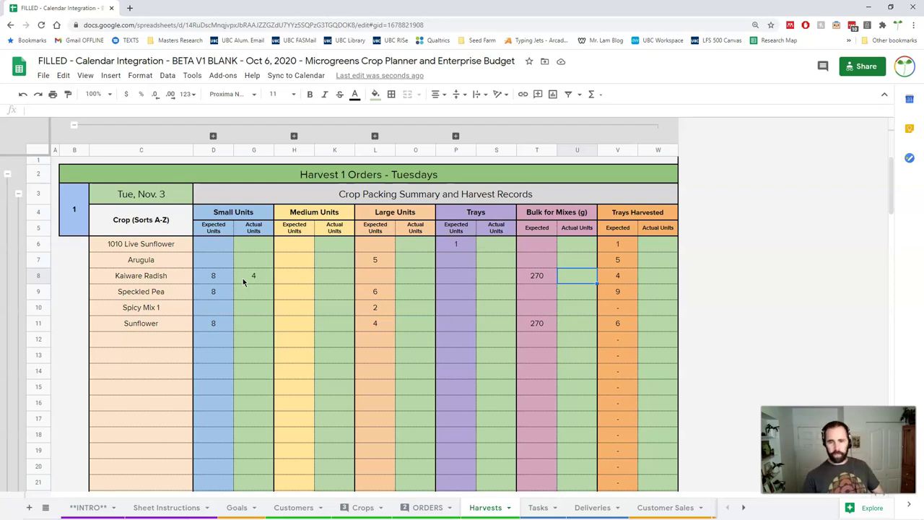
Step: Go back along the Kaiware Radish row and clear its actual small units
{"action": "key", "text": "Left"}
{"action": "key", "text": "Left"}
{"action": "key", "text": "Left"}
{"action": "key", "text": "Left"}
{"action": "key", "text": "Left"}
{"action": "key", "text": "Left"}
{"action": "key", "text": "Left"}
{"action": "key", "text": "Left"}
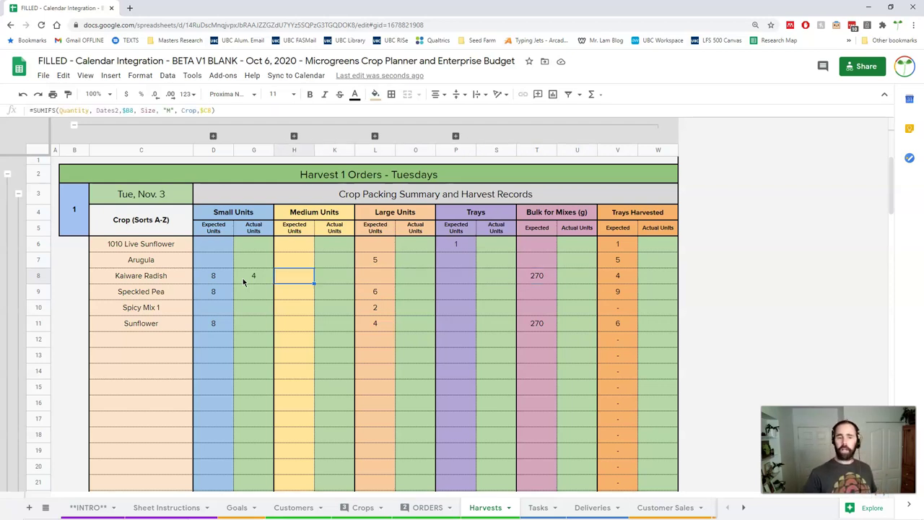
{"action": "key", "text": "Delete"}
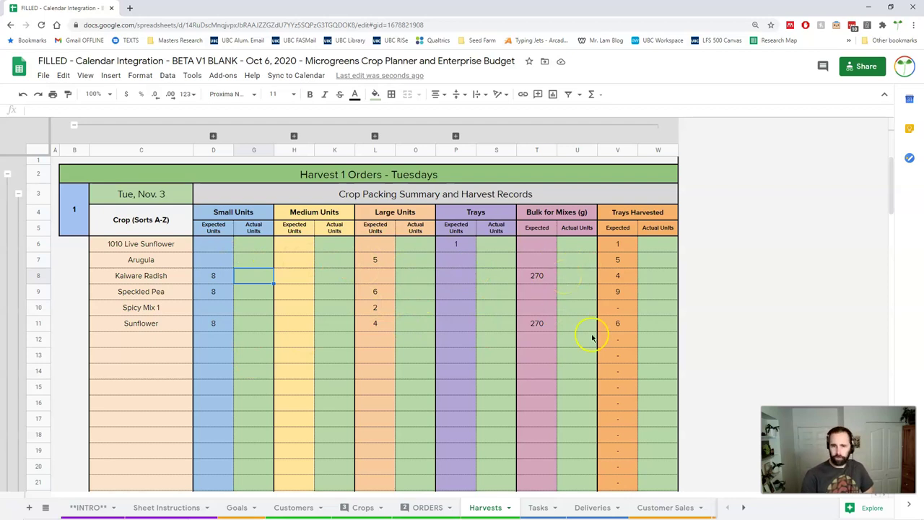
Step: Enter actual bulk quantities for mixes of 1000 for Kaiware Radish and 800 for Sunflower
{"action": "left_click", "coordinate": [578, 278]}
{"action": "type", "text": "1000"}
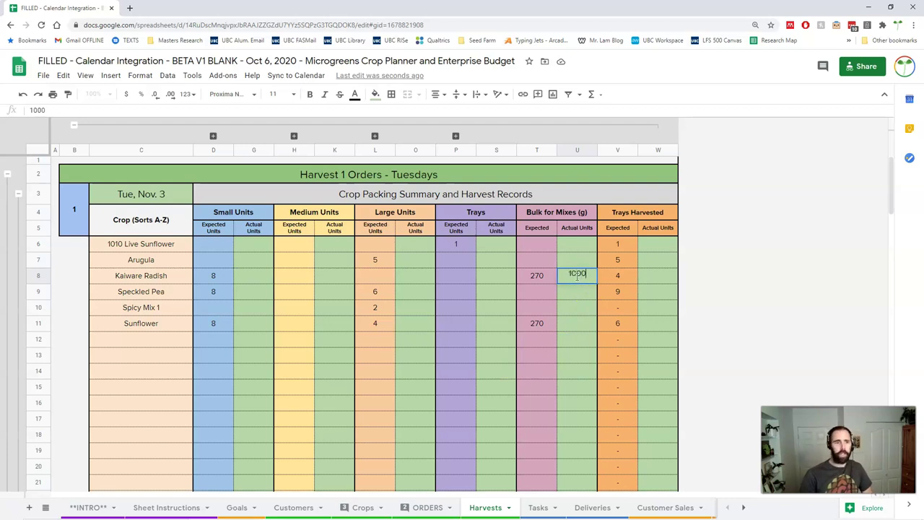
{"action": "key", "text": "Return"}
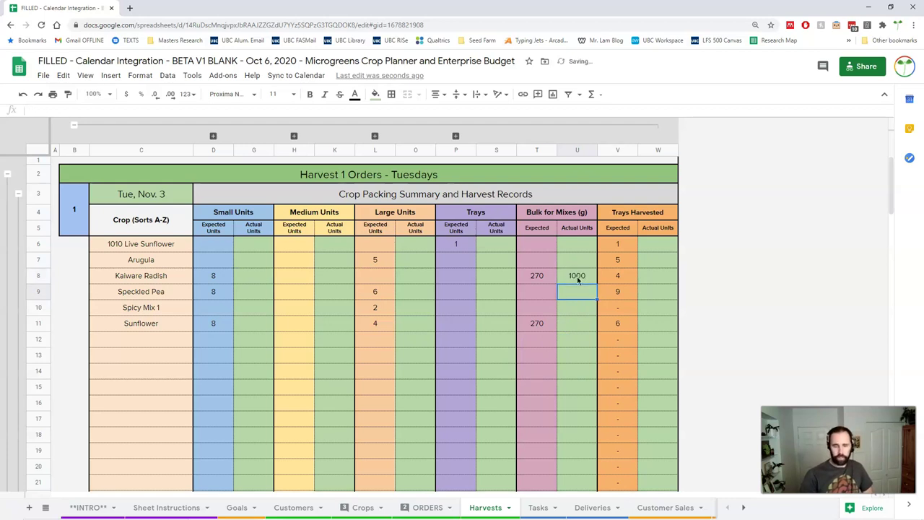
{"action": "key", "text": "Down"}
{"action": "key", "text": "Down"}
{"action": "type", "text": "800"}
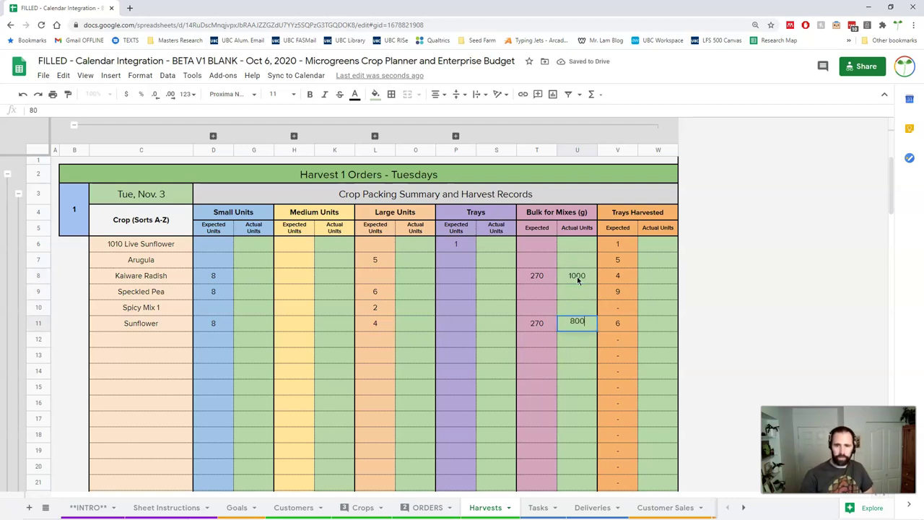
{"action": "key", "text": "Return"}
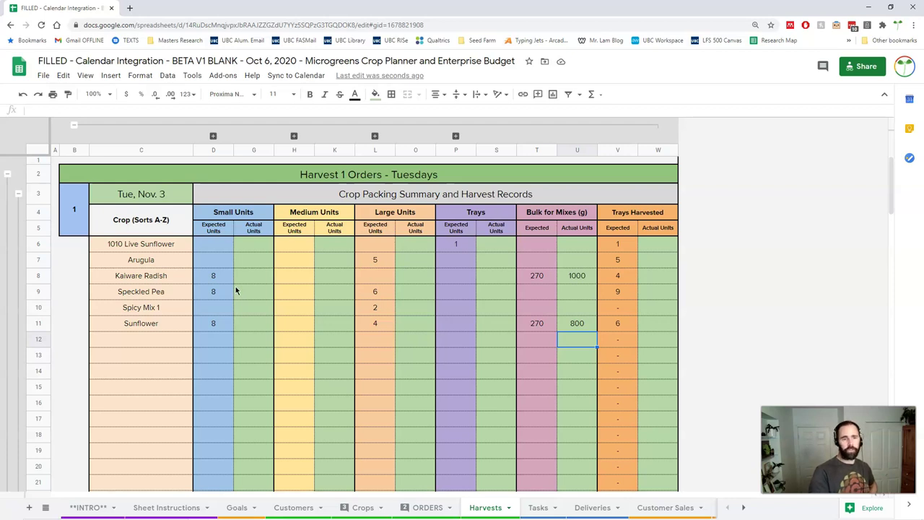
Step: Clear the actual bulk quantities for mixes from Kaiware Radish through Sunflower
{"action": "left_click_drag", "start_coordinate": [577, 276], "coordinate": [581, 327]}
{"action": "key", "text": "Delete"}
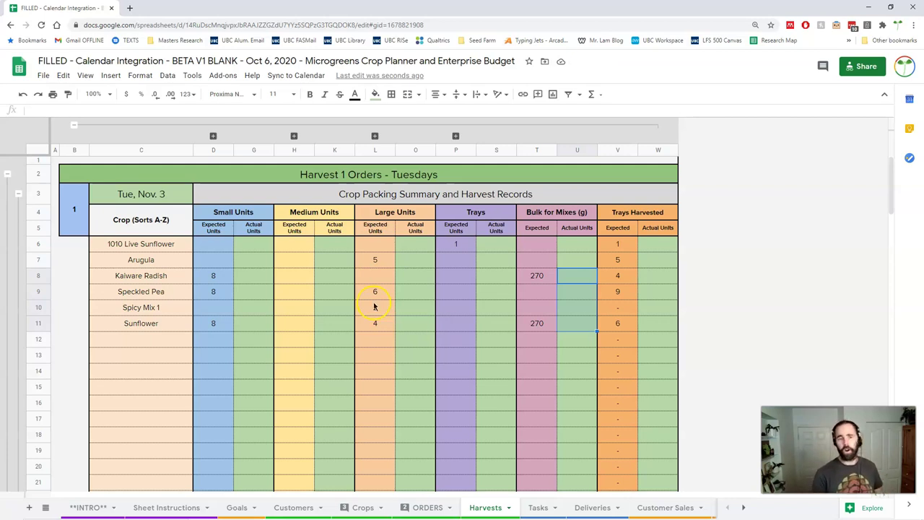
{"action": "left_click", "coordinate": [280, 307]}
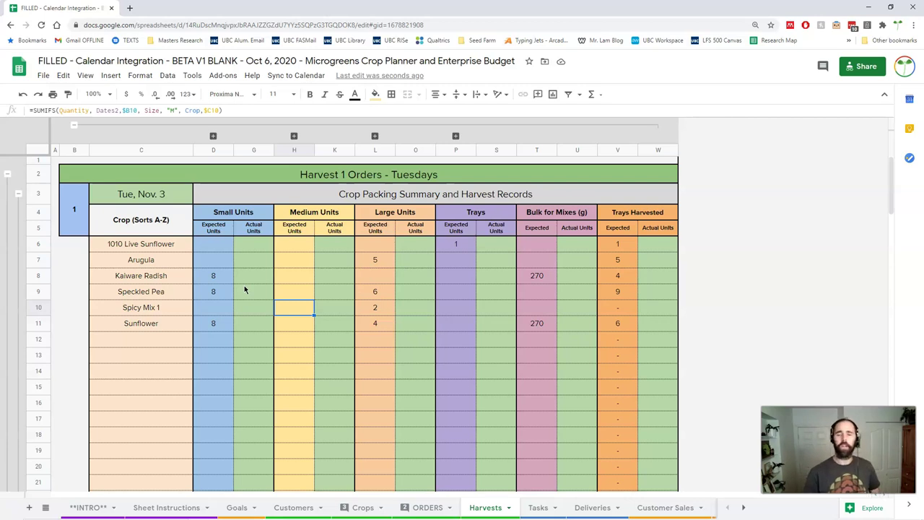
Step: Expand the hidden Small Units weight columns and compare the expected units with the expected weights from Kaiware Radish through Sunflower
{"action": "left_click", "coordinate": [370, 293]}
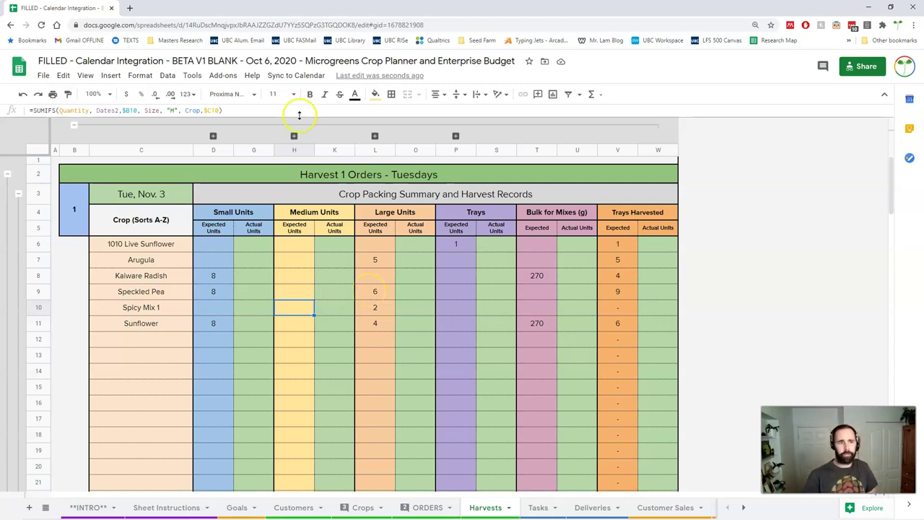
{"action": "left_click", "coordinate": [213, 136]}
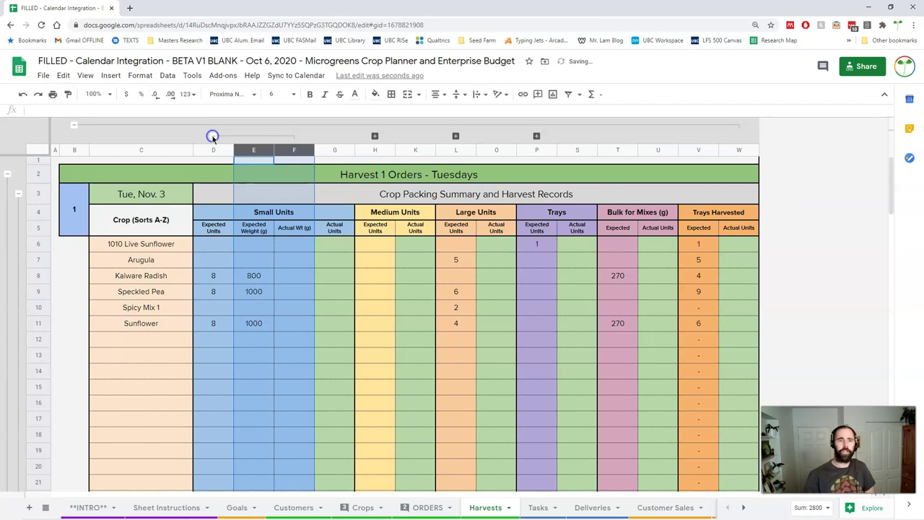
{"action": "left_click", "coordinate": [264, 336]}
{"action": "left_click", "coordinate": [222, 278]}
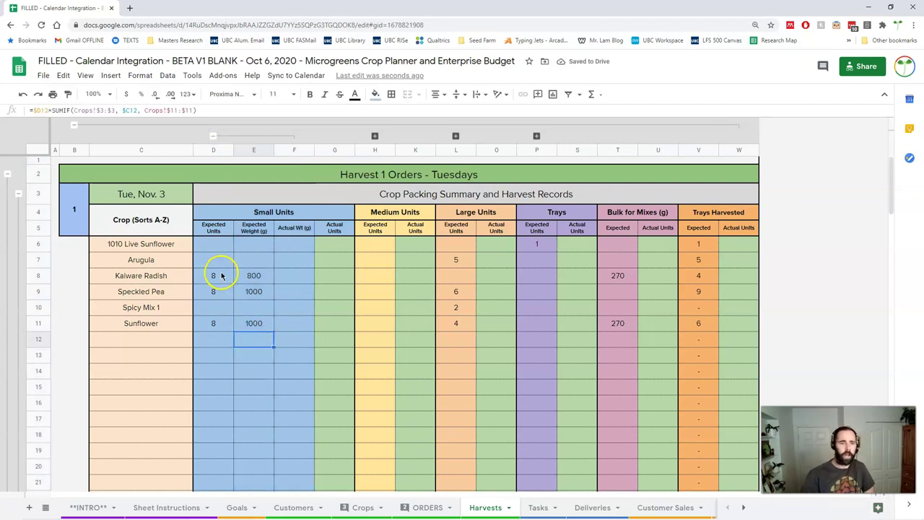
{"action": "left_click_drag", "start_coordinate": [222, 278], "coordinate": [219, 327]}
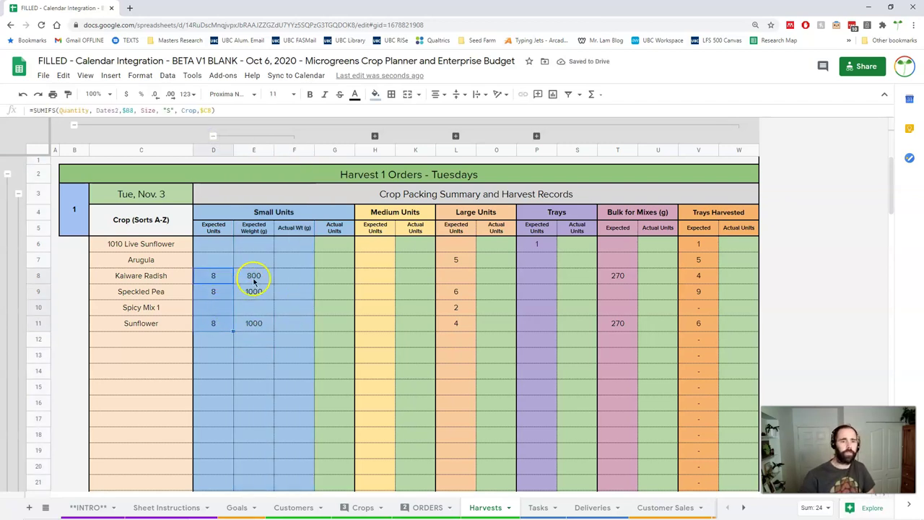
{"action": "left_click_drag", "start_coordinate": [254, 275], "coordinate": [263, 331]}
{"action": "left_click", "coordinate": [216, 275]}
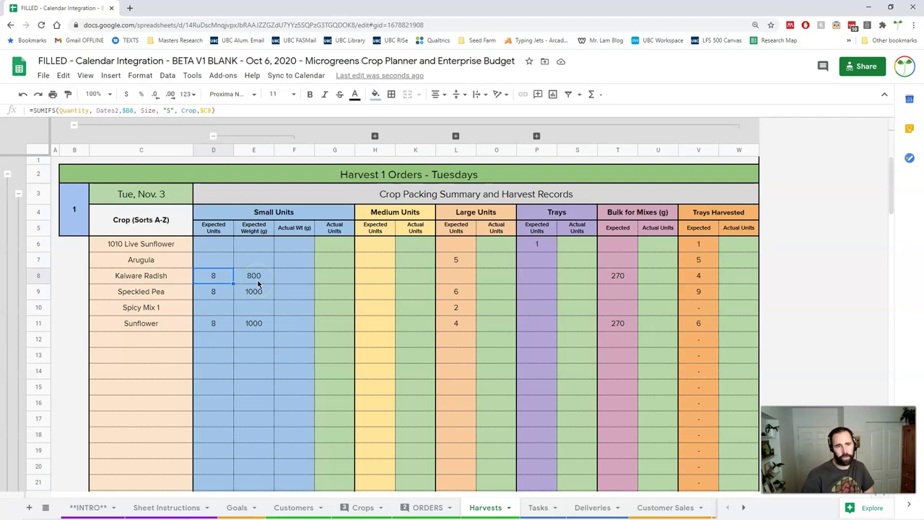
{"action": "left_click", "coordinate": [252, 276]}
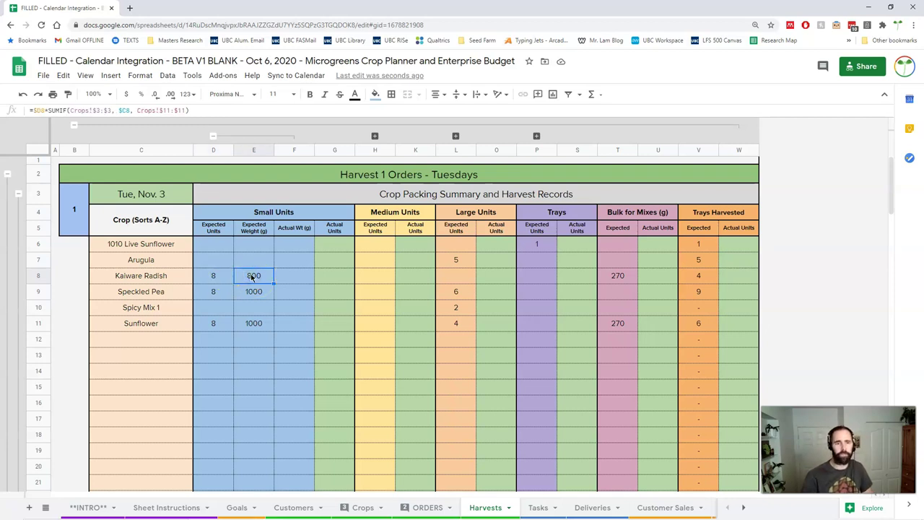
Step: Enter 8 as Kaiware Radish's actual small units while the weight columns are expanded
{"action": "left_click", "coordinate": [334, 275]}
{"action": "type", "text": "8"}
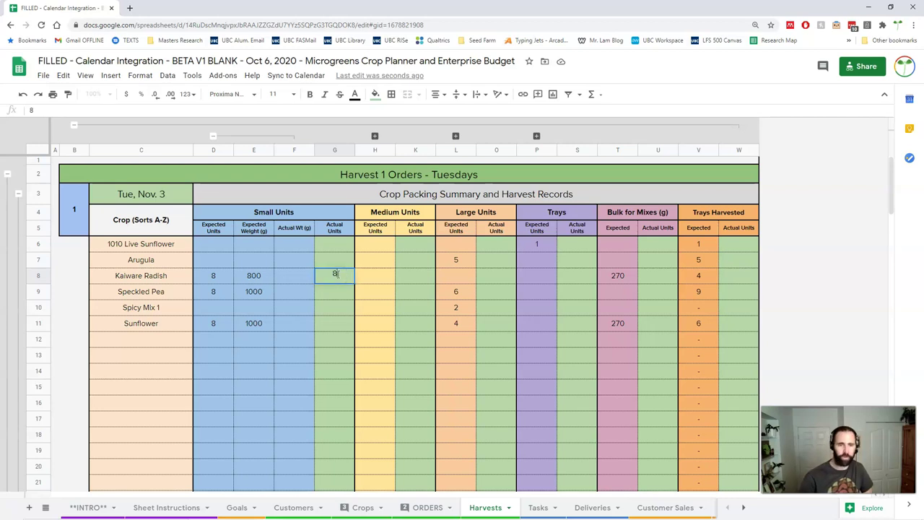
{"action": "key", "text": "Return"}
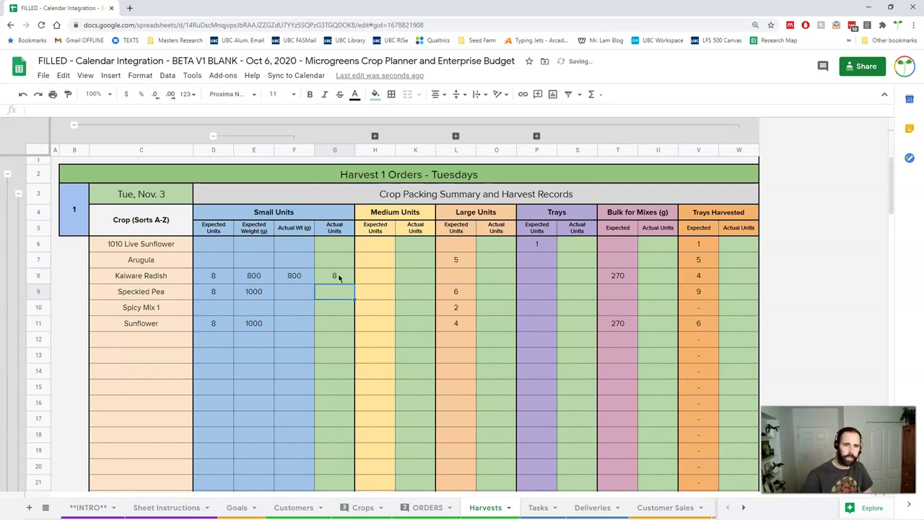
{"action": "key", "text": "Left"}
{"action": "type", "text": "\\"}
{"action": "key", "text": "Escape"}
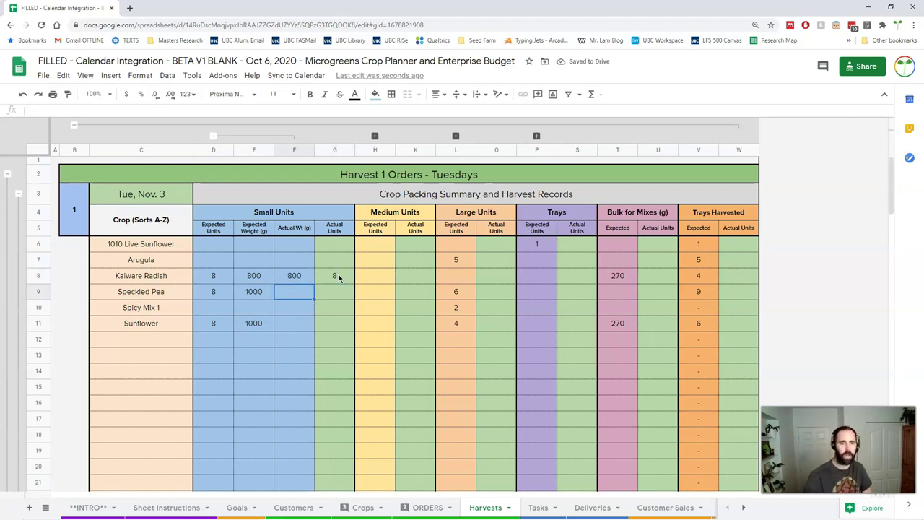
Step: Clear Kaiware Radish's actual small units and collapse the Small Units weight columns
{"action": "left_click", "coordinate": [338, 278]}
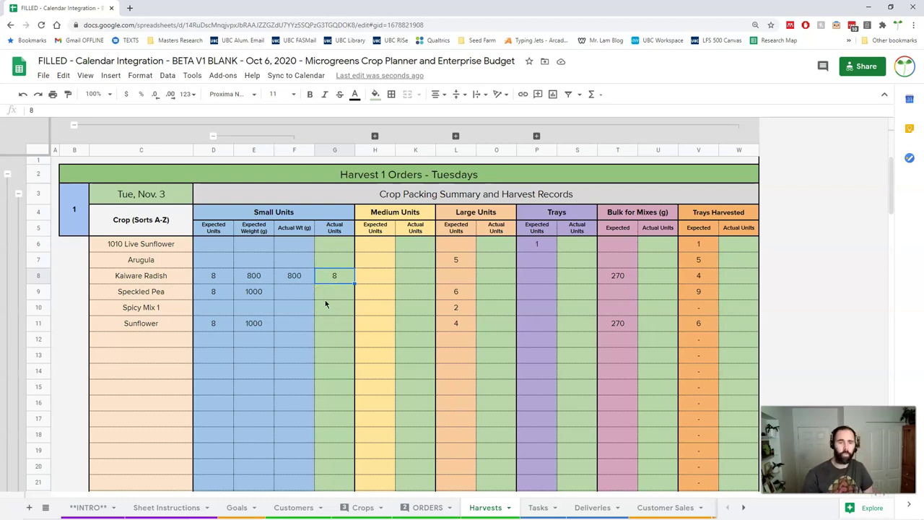
{"action": "key", "text": "Delete"}
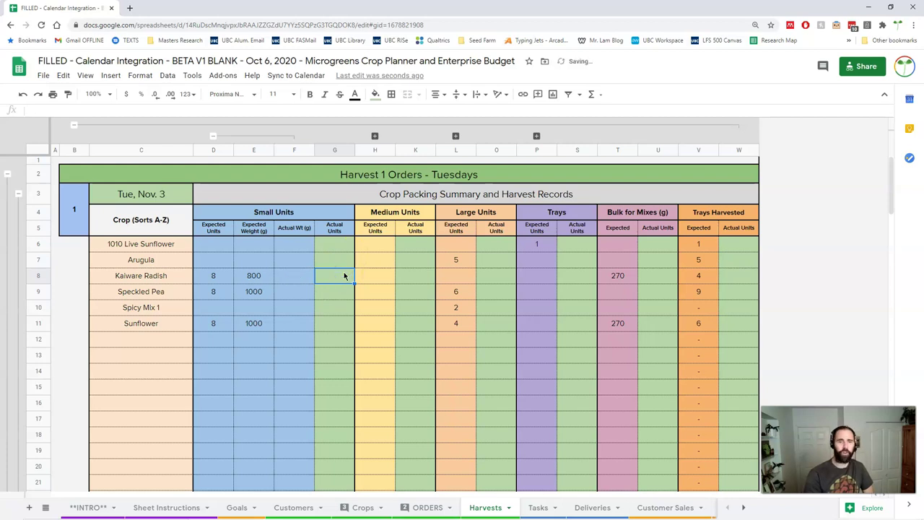
{"action": "left_click", "coordinate": [264, 137]}
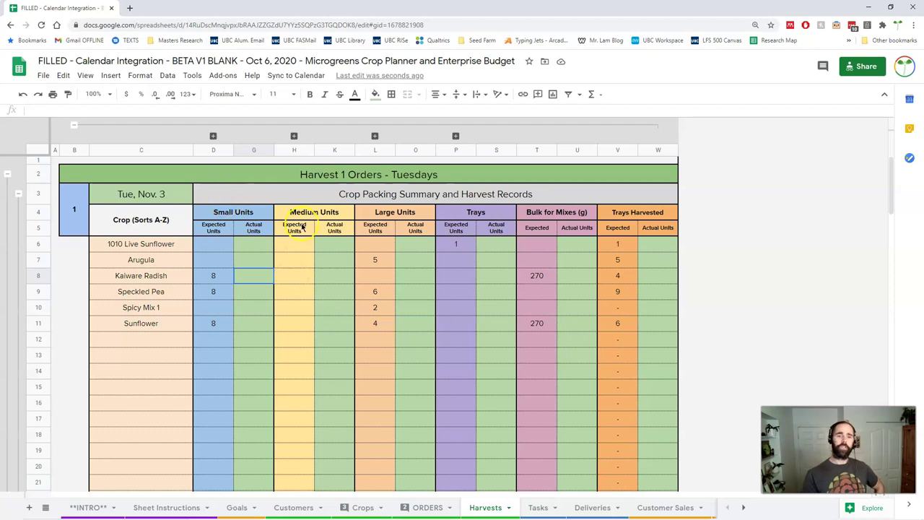
{"action": "left_click", "coordinate": [382, 211]}
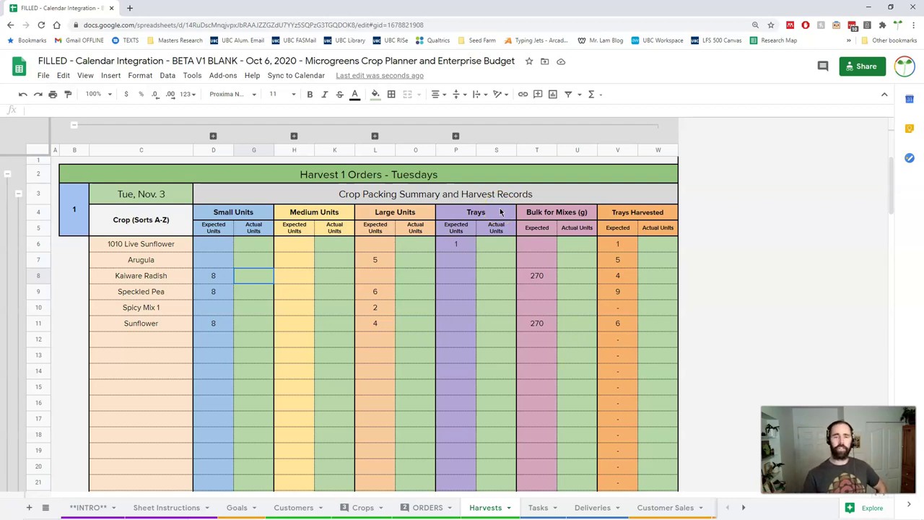
{"action": "left_click", "coordinate": [254, 243]}
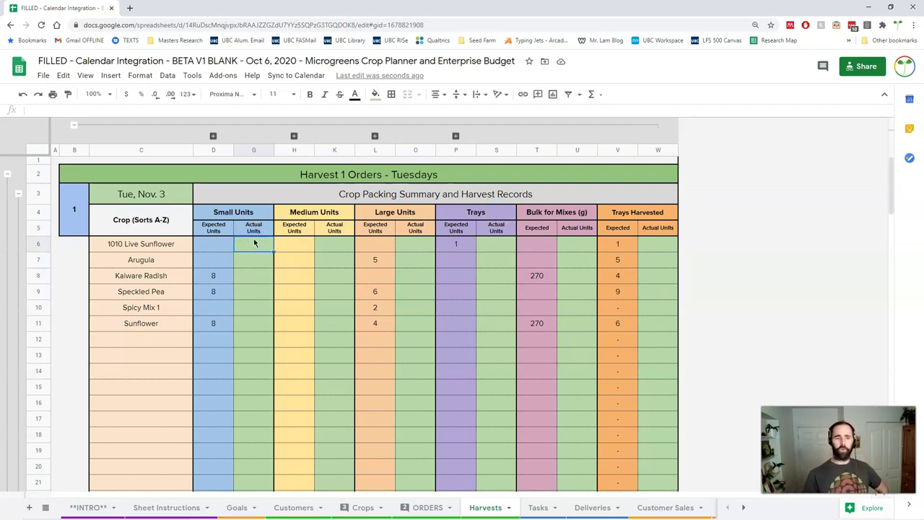
Step: Fill the "Harvest 1 Orders - Tuesdays" header with light orange
{"action": "left_click_drag", "start_coordinate": [253, 244], "coordinate": [244, 419]}
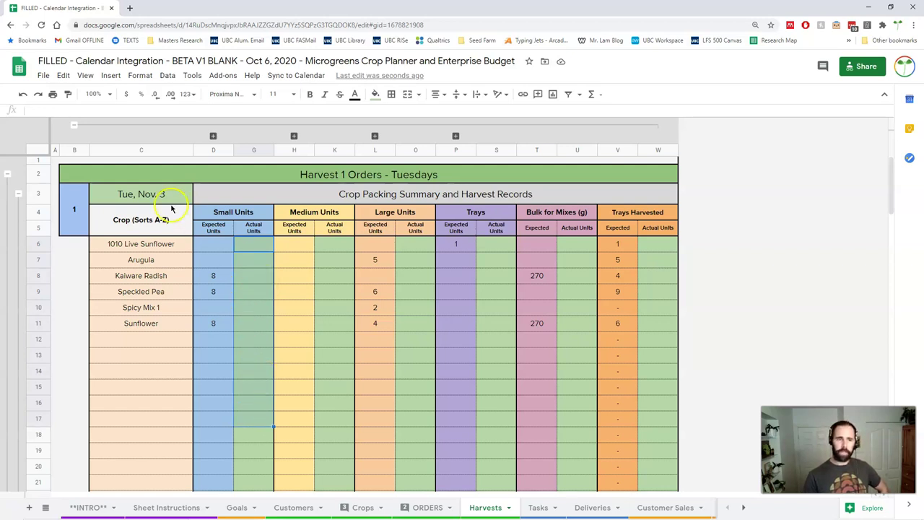
{"action": "left_click", "coordinate": [144, 193]}
{"action": "left_click", "coordinate": [305, 174]}
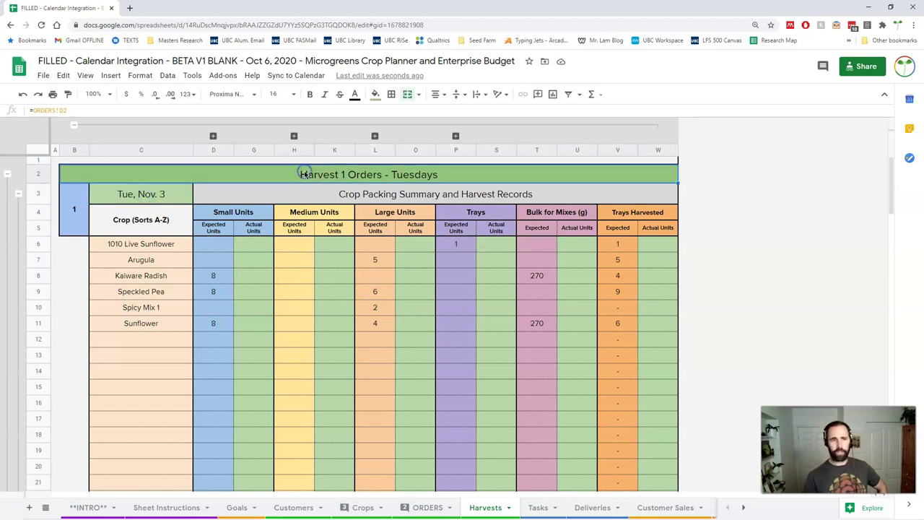
{"action": "left_click", "coordinate": [376, 94]}
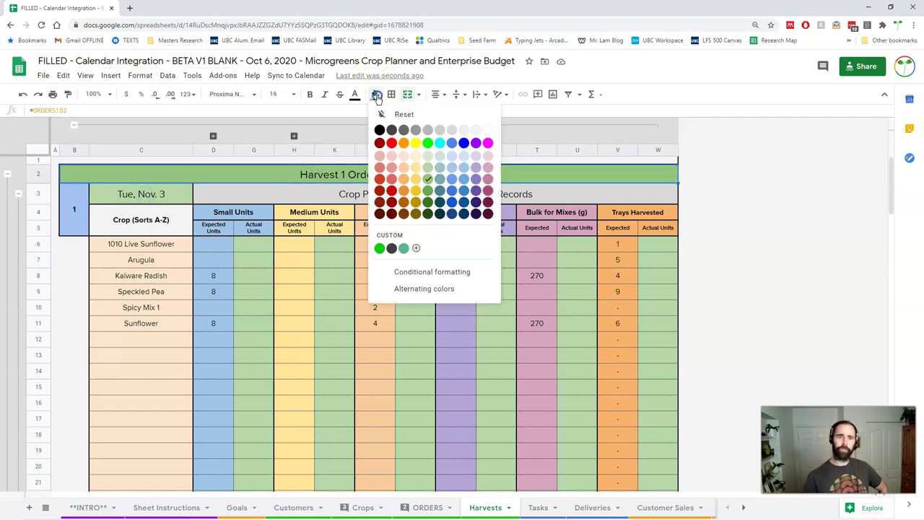
{"action": "left_click", "coordinate": [404, 179]}
{"action": "left_click", "coordinate": [415, 306]}
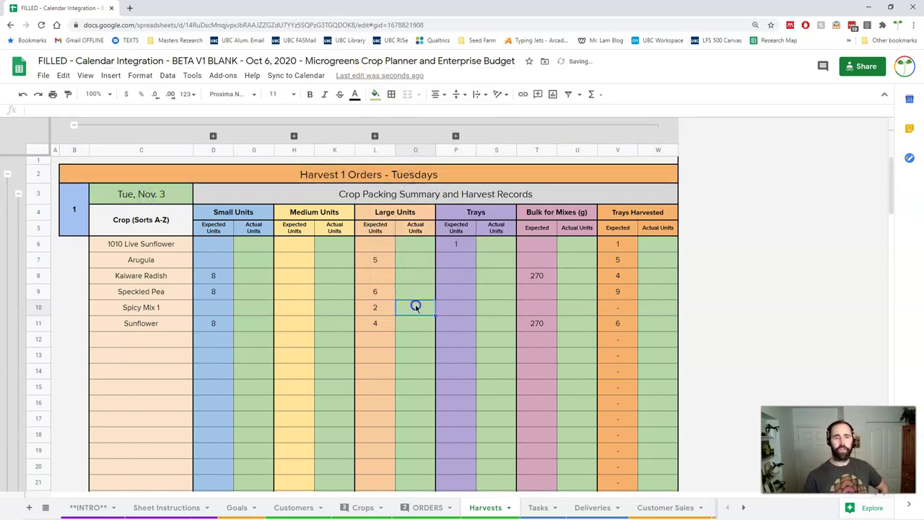
{"action": "left_click", "coordinate": [347, 175]}
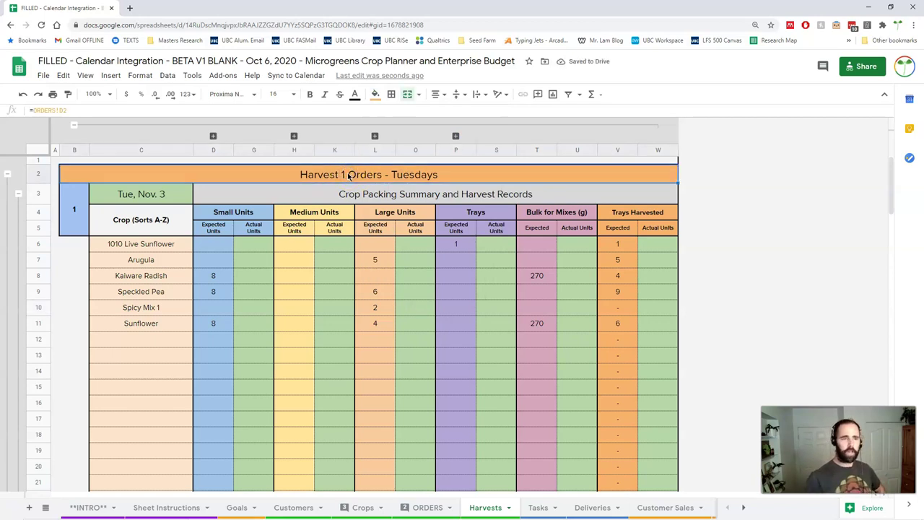
{"action": "left_click", "coordinate": [296, 182]}
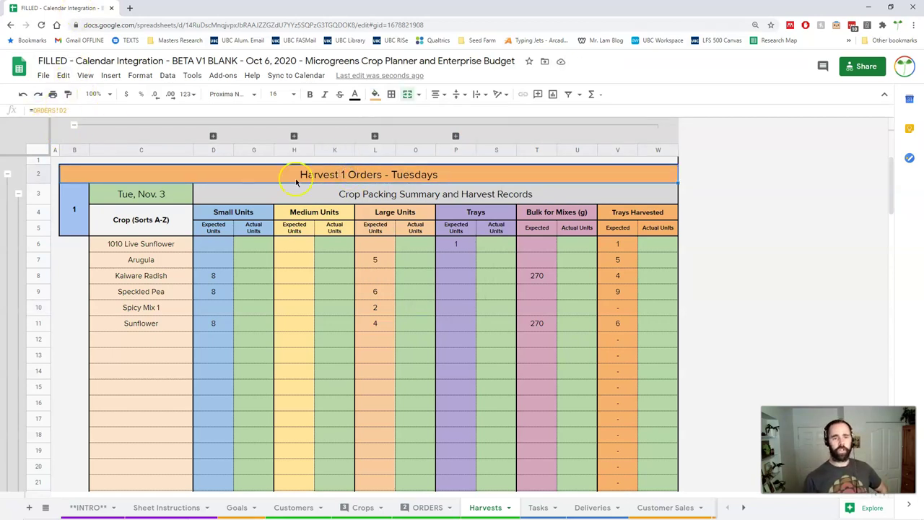
{"action": "left_click", "coordinate": [335, 276]}
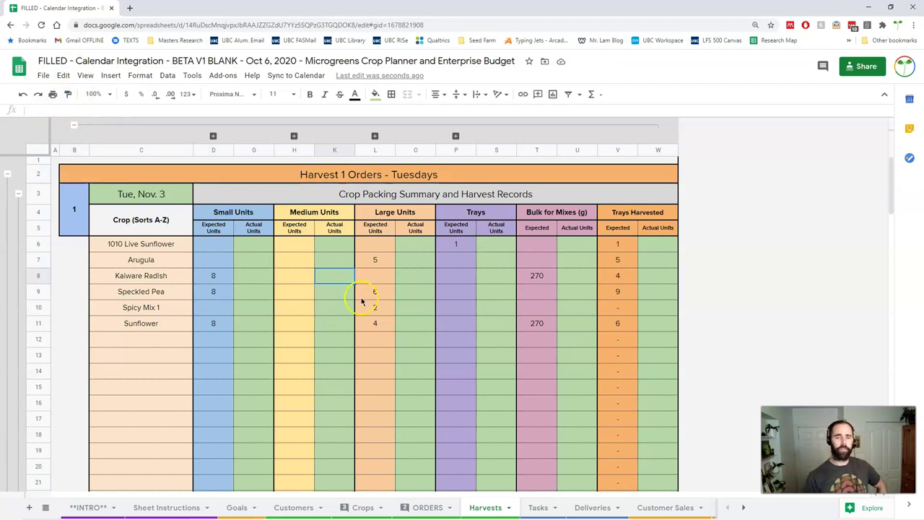
{"action": "left_click_drag", "start_coordinate": [417, 259], "coordinate": [421, 427]}
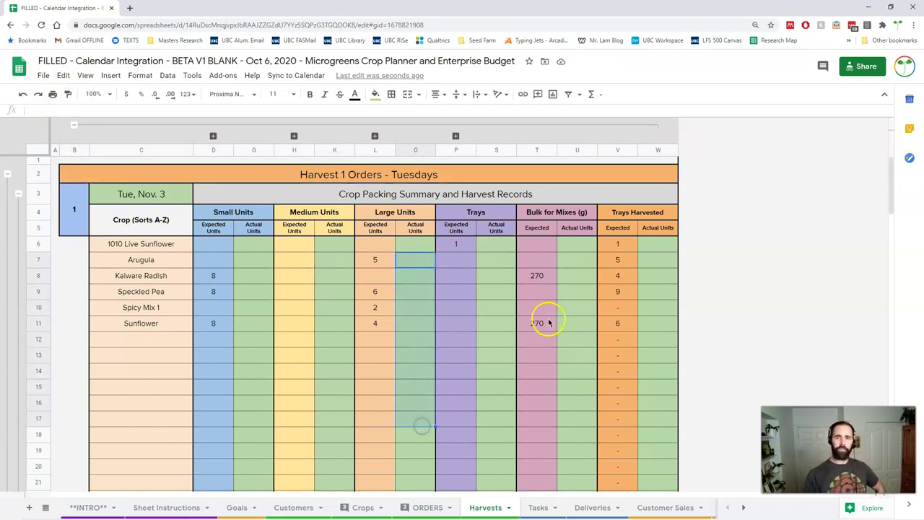
{"action": "left_click", "coordinate": [578, 293]}
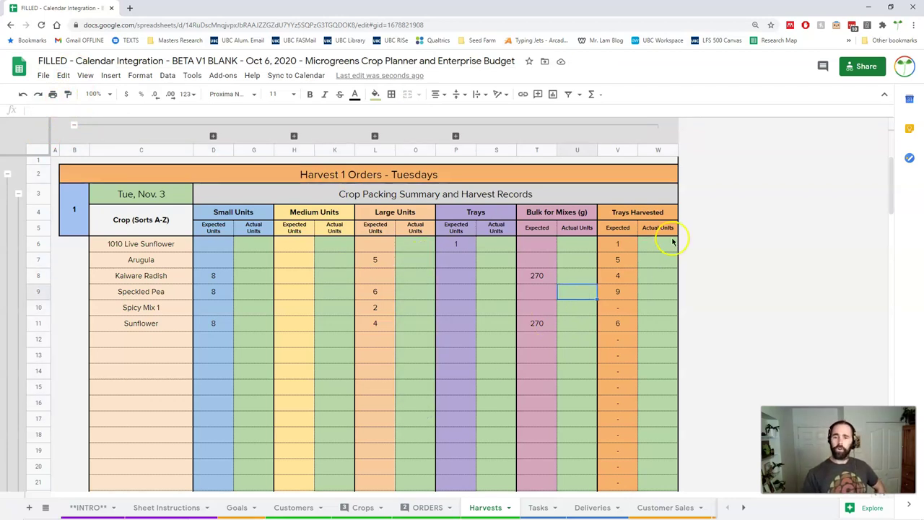
{"action": "left_click_drag", "start_coordinate": [671, 243], "coordinate": [665, 321]}
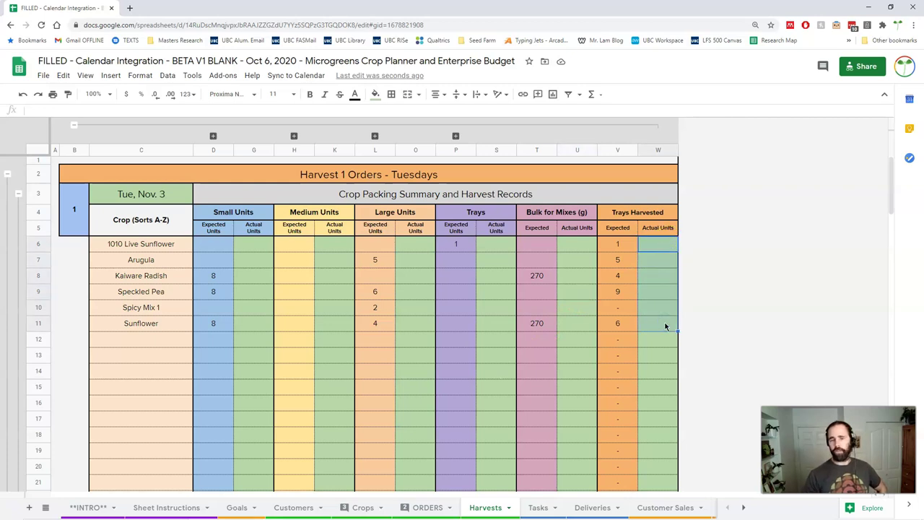
Step: Record Speckled Pea's actual harvest as 8 small units, 6 large units and 8 trays harvested
{"action": "left_click", "coordinate": [257, 294]}
{"action": "type", "text": "8"}
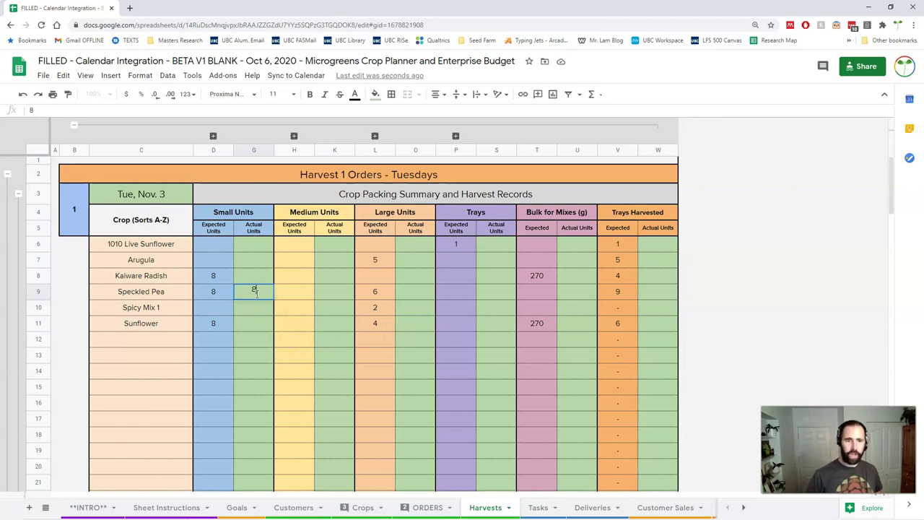
{"action": "left_click", "coordinate": [420, 300]}
{"action": "type", "text": "6"}
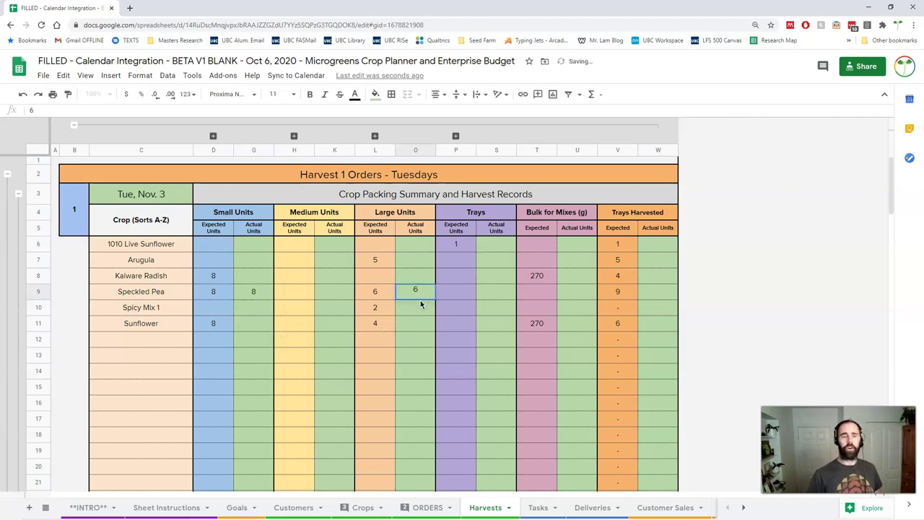
{"action": "left_click", "coordinate": [650, 295]}
{"action": "type", "text": "8"}
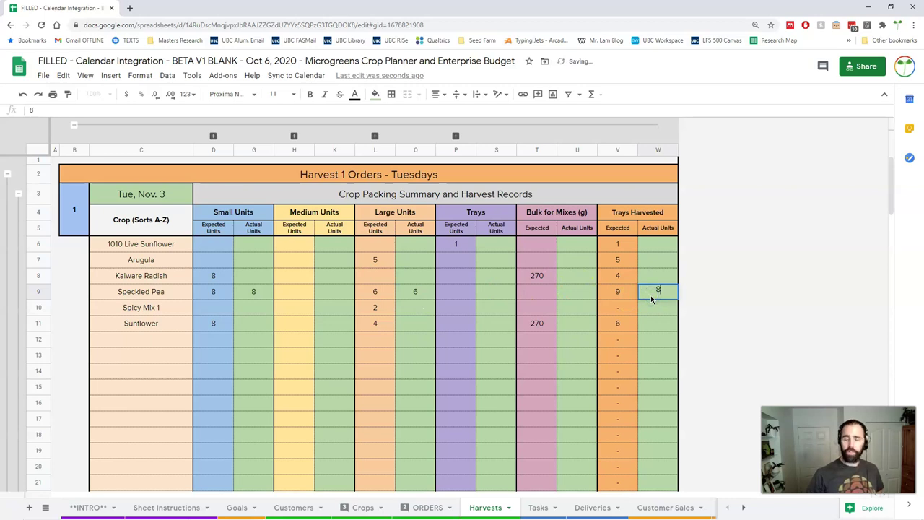
{"action": "key", "text": "Return"}
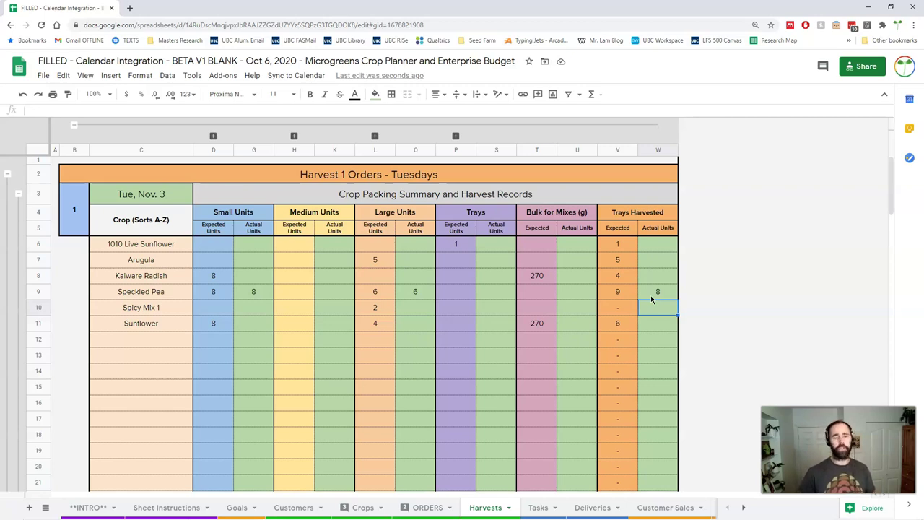
Step: Undo the actual small units, large units and trays harvested entries for Speckled Pea
{"action": "key", "text": "ctrl+z"}
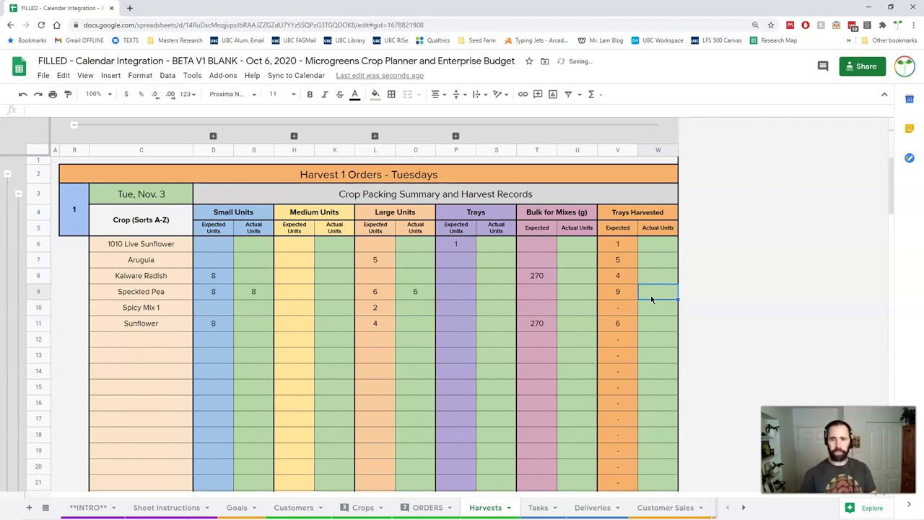
{"action": "key", "text": "ctrl+z"}
{"action": "key", "text": "Down"}
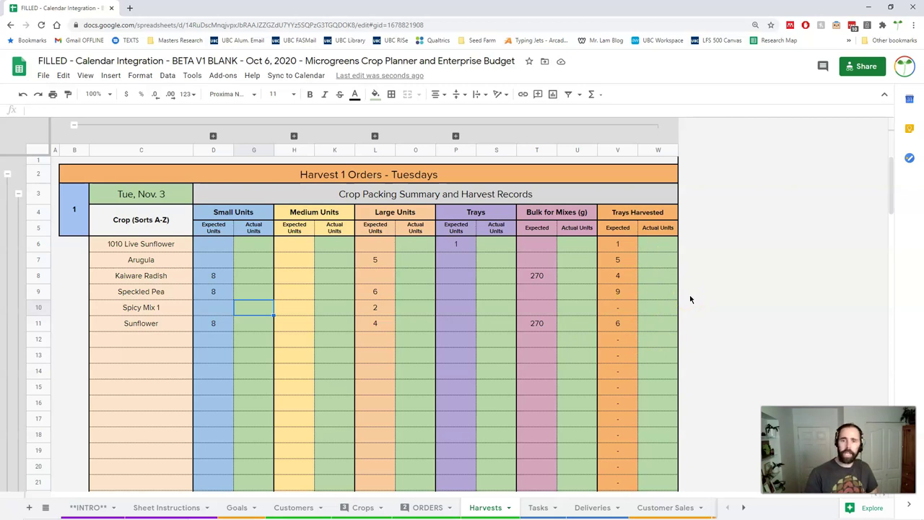
{"action": "left_click", "coordinate": [655, 293]}
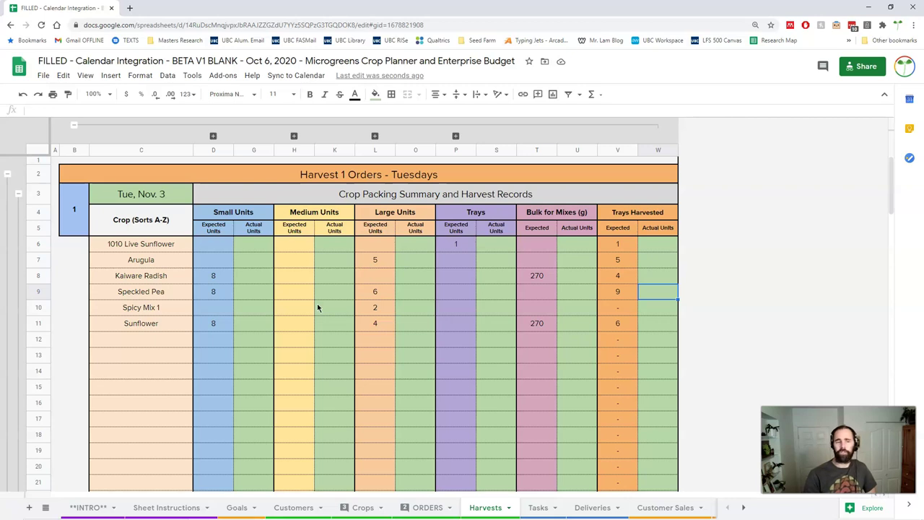
Step: Collapse the Tue, Nov. 3 harvest records and the whole Harvest 1 Orders section
{"action": "left_click", "coordinate": [22, 259]}
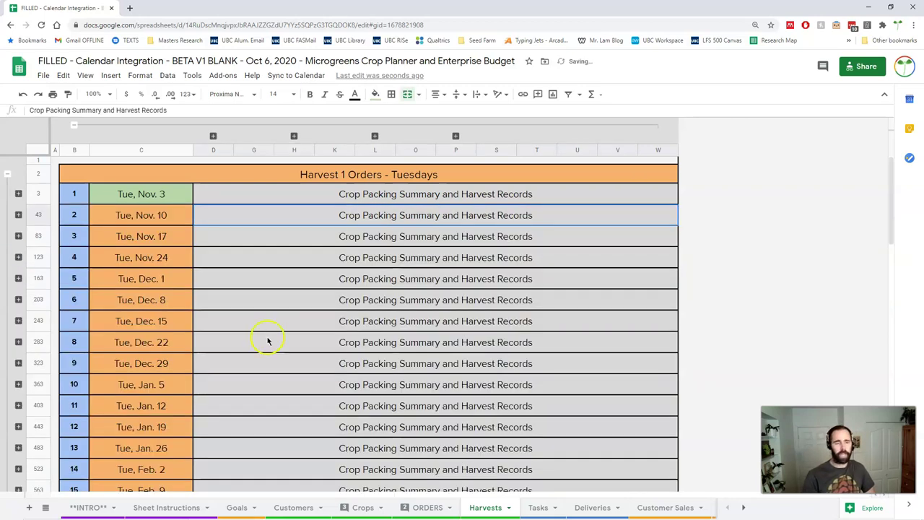
{"action": "scroll", "coordinate": [267, 347], "scroll_direction": "down", "scroll_amount": 2}
{"action": "scroll", "coordinate": [267, 347], "scroll_direction": "down", "scroll_amount": 2}
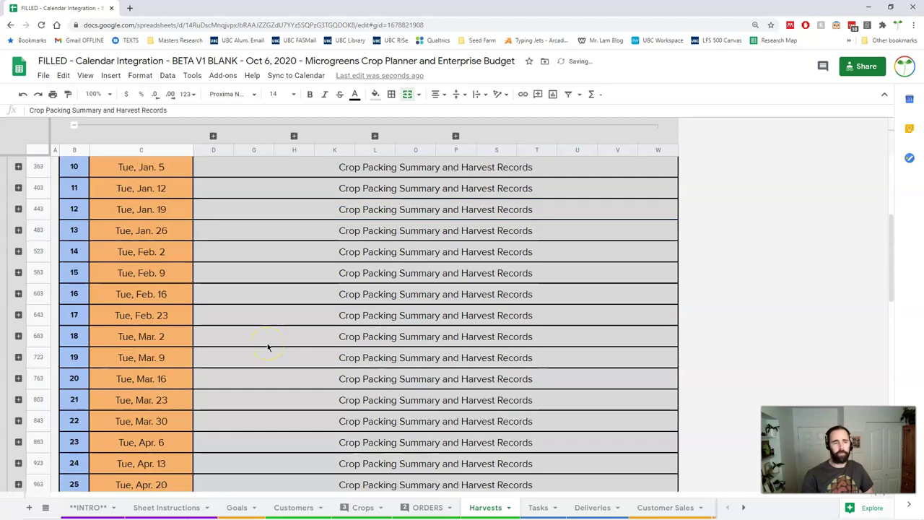
{"action": "left_click", "coordinate": [8, 267]}
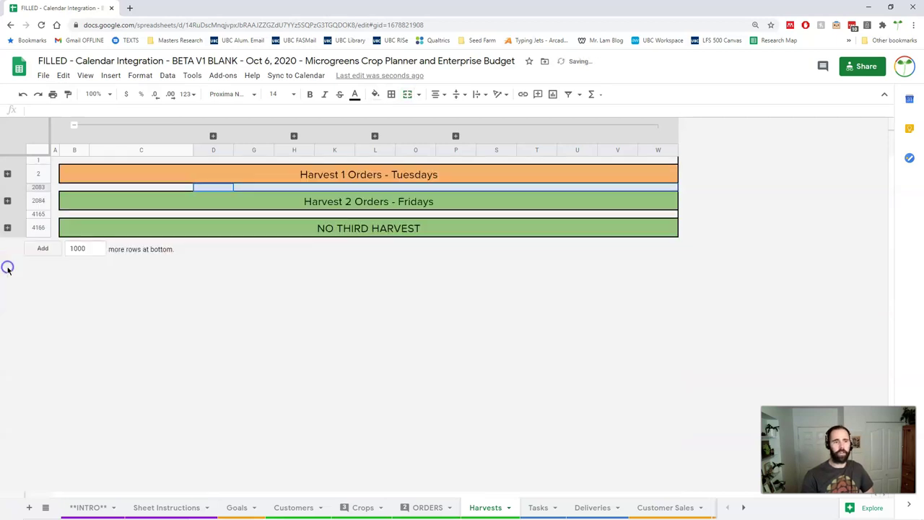
Step: Fill the "Harvest 2 Orders - Fridays" and "NO THIRD HARVEST" headers with the same light orange as the Harvest 1 header
{"action": "left_click", "coordinate": [407, 201]}
{"action": "left_click", "coordinate": [376, 94]}
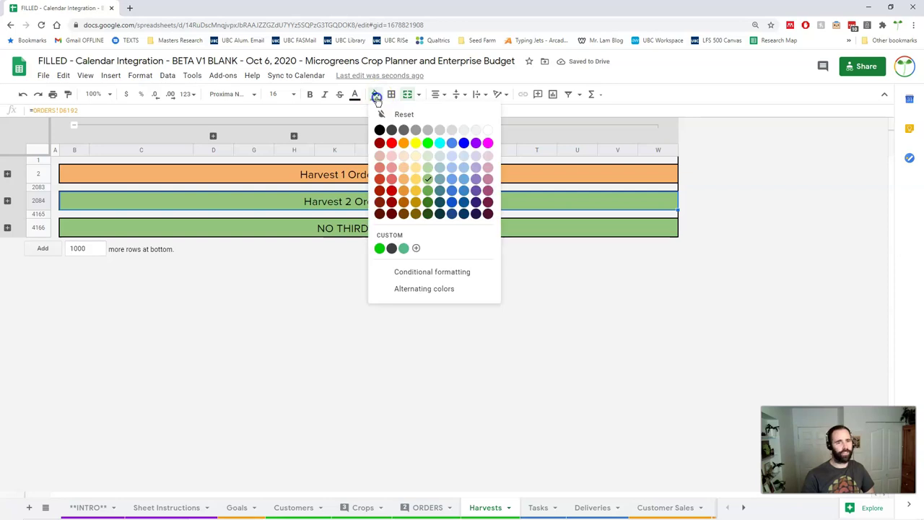
{"action": "left_click", "coordinate": [405, 180]}
{"action": "left_click", "coordinate": [385, 228]}
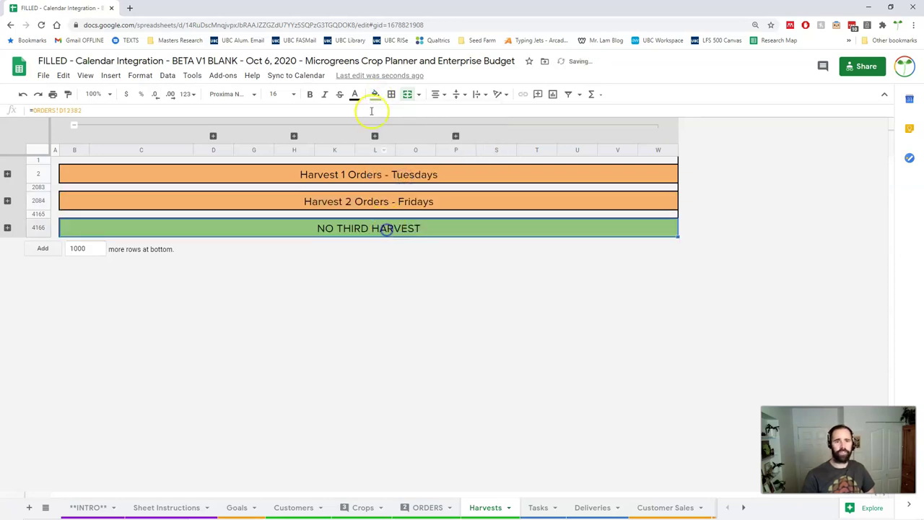
{"action": "left_click", "coordinate": [375, 95]}
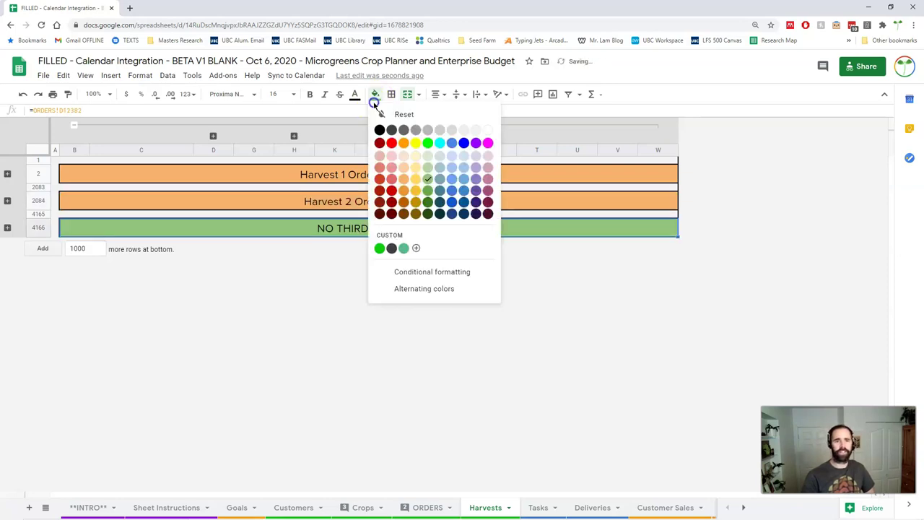
{"action": "left_click", "coordinate": [405, 180]}
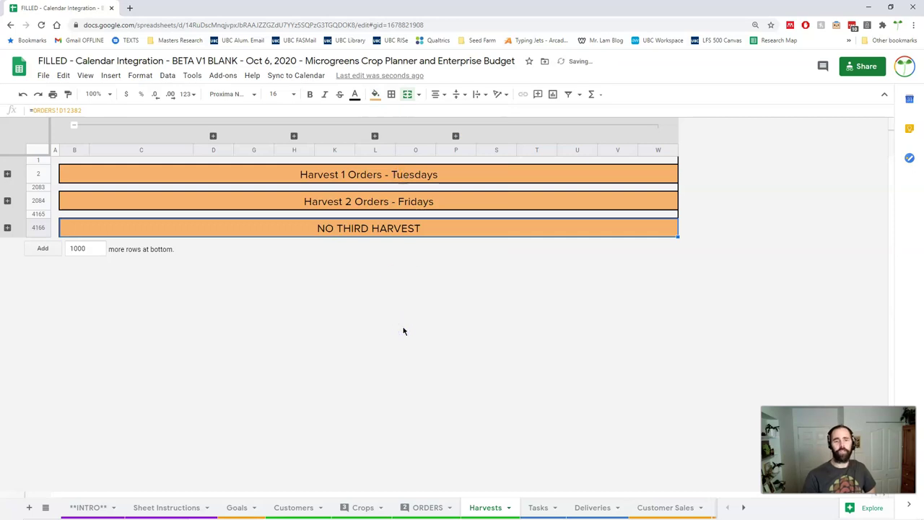